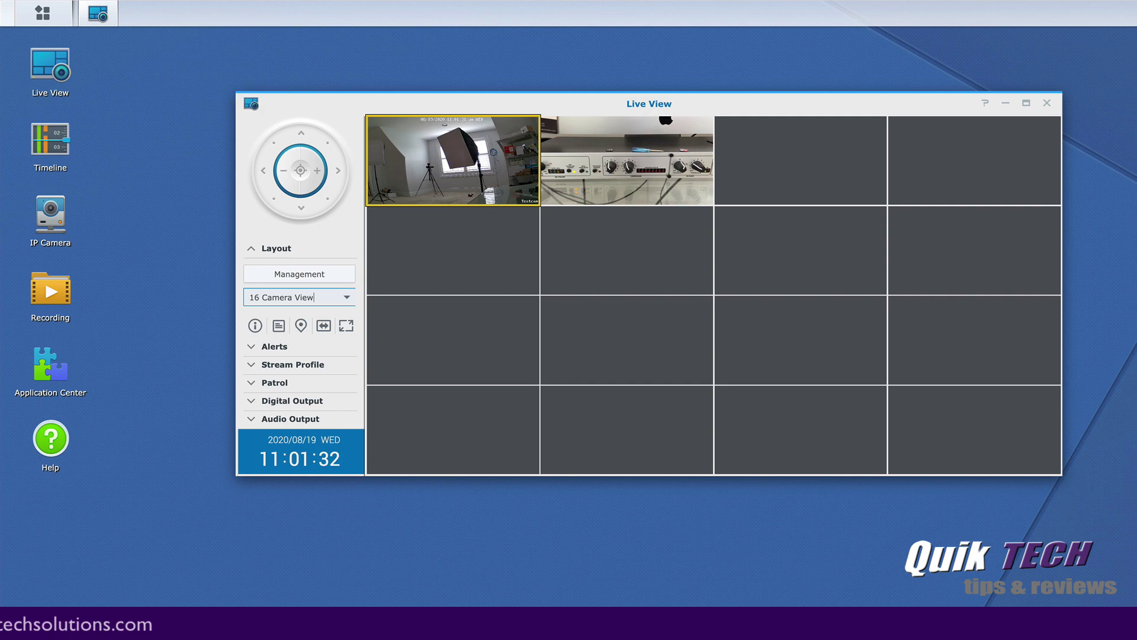
Enlarge the Testcam feed to full view, then return to the 16-camera grid.
{"action": "double_click", "coordinate": [457, 142]}
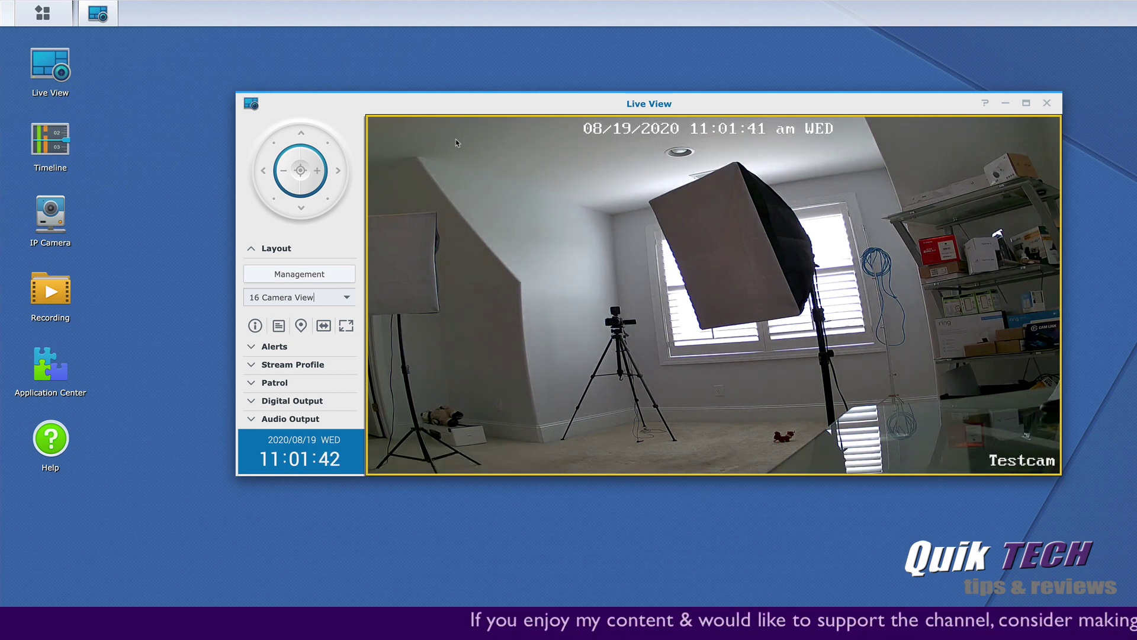
{"action": "double_click", "coordinate": [456, 139]}
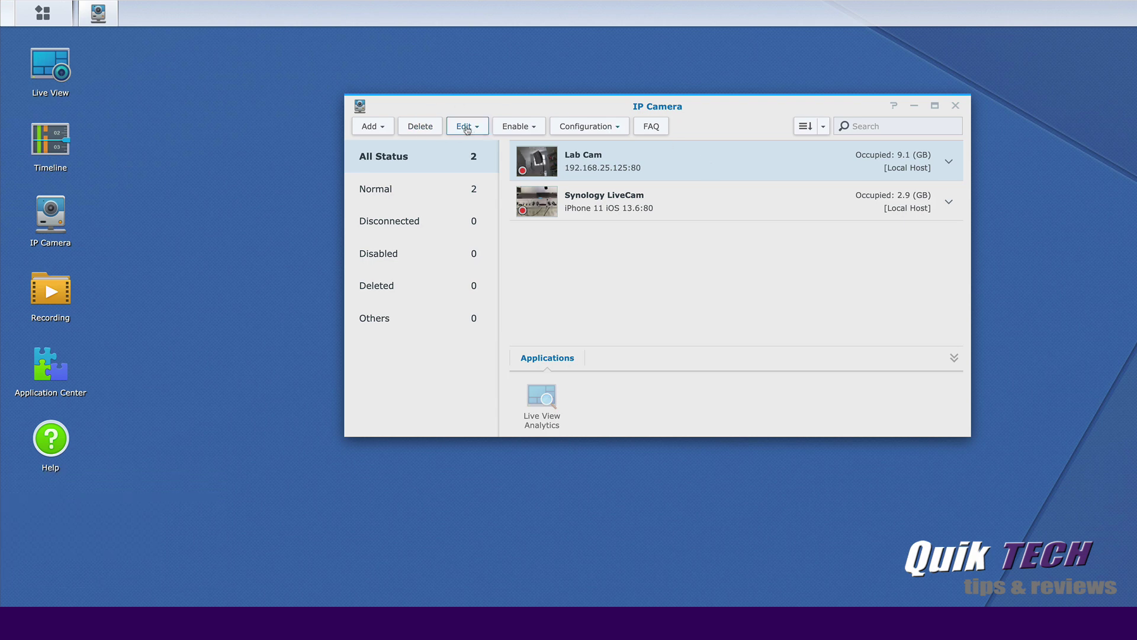
Open the Edit Camera dialog for Lab Cam from its right-click menu.
{"action": "right_click", "coordinate": [671, 158]}
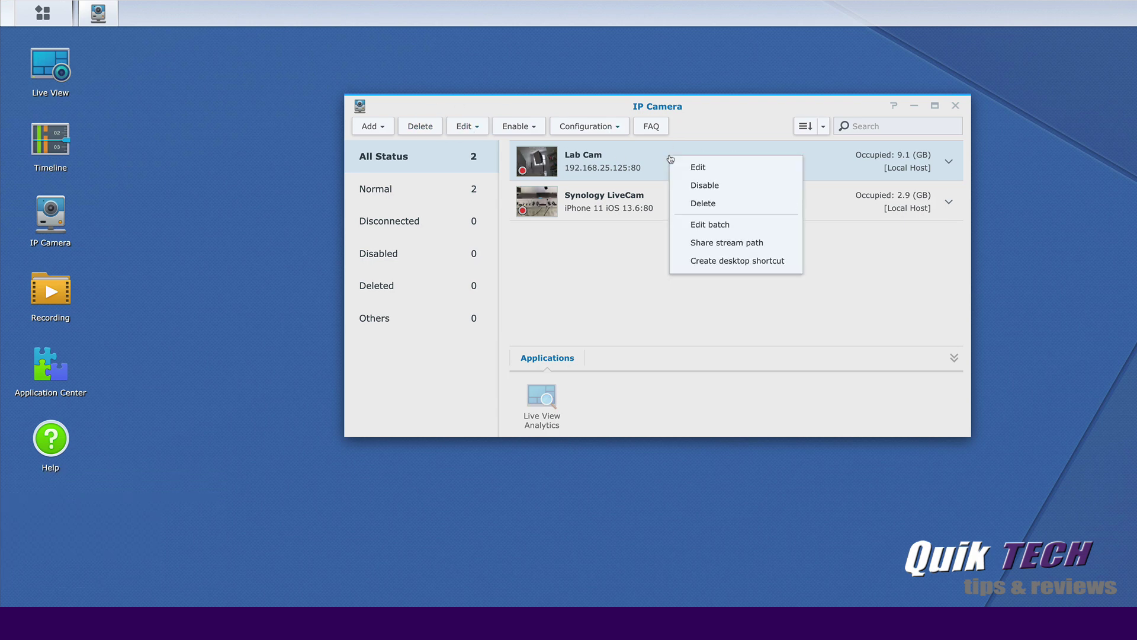
{"action": "left_click", "coordinate": [699, 168]}
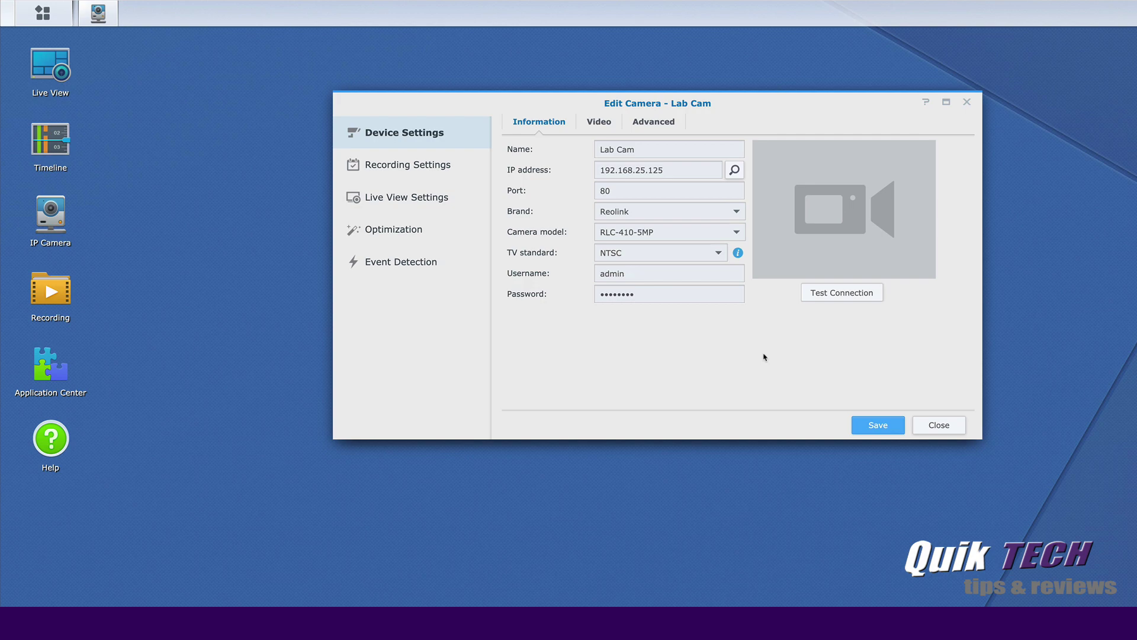
In Video settings, assign Stream 2 to Balanced and Low bandwidth, and reveal Stream 2's settings.
{"action": "left_click", "coordinate": [597, 126]}
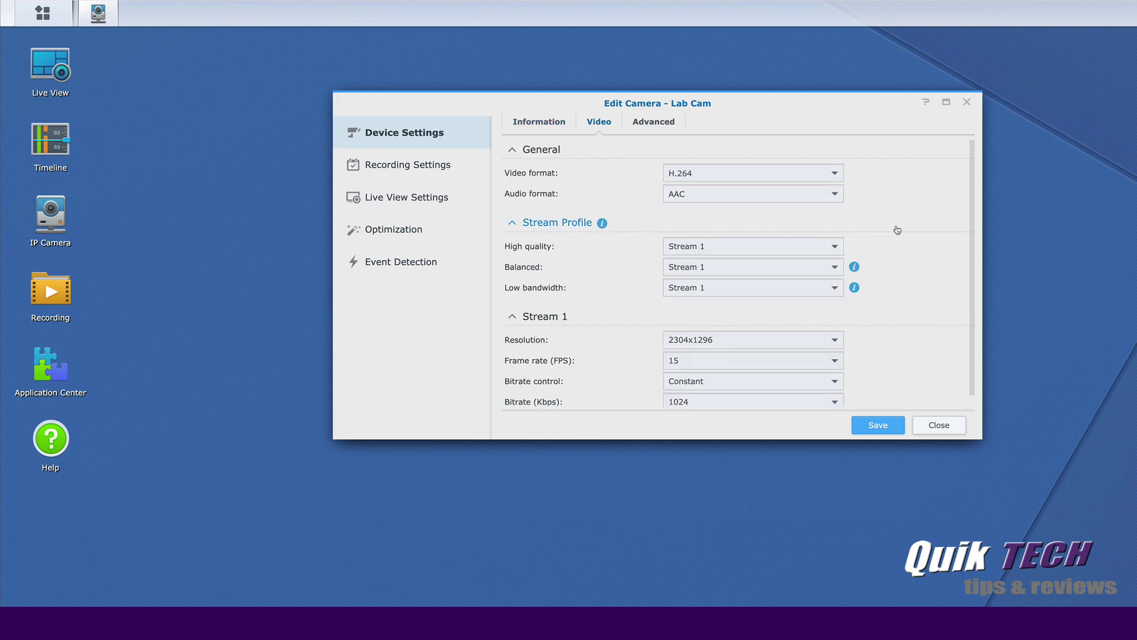
{"action": "scroll", "coordinate": [918, 242], "scroll_direction": "down", "scroll_amount": 1}
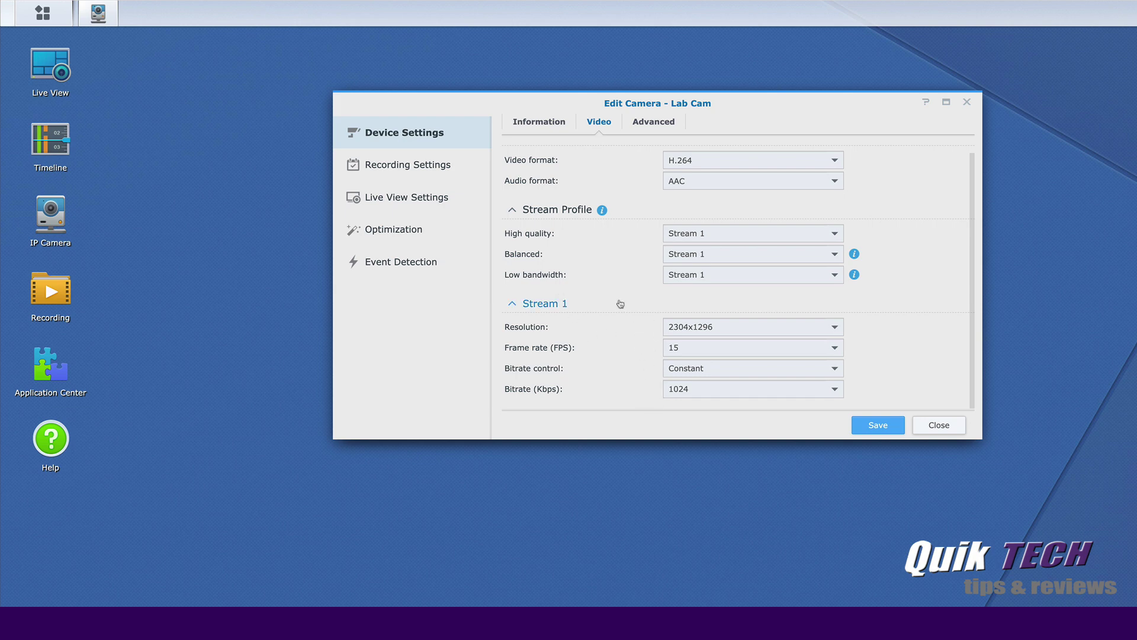
{"action": "left_click", "coordinate": [835, 254]}
{"action": "left_click", "coordinate": [775, 292]}
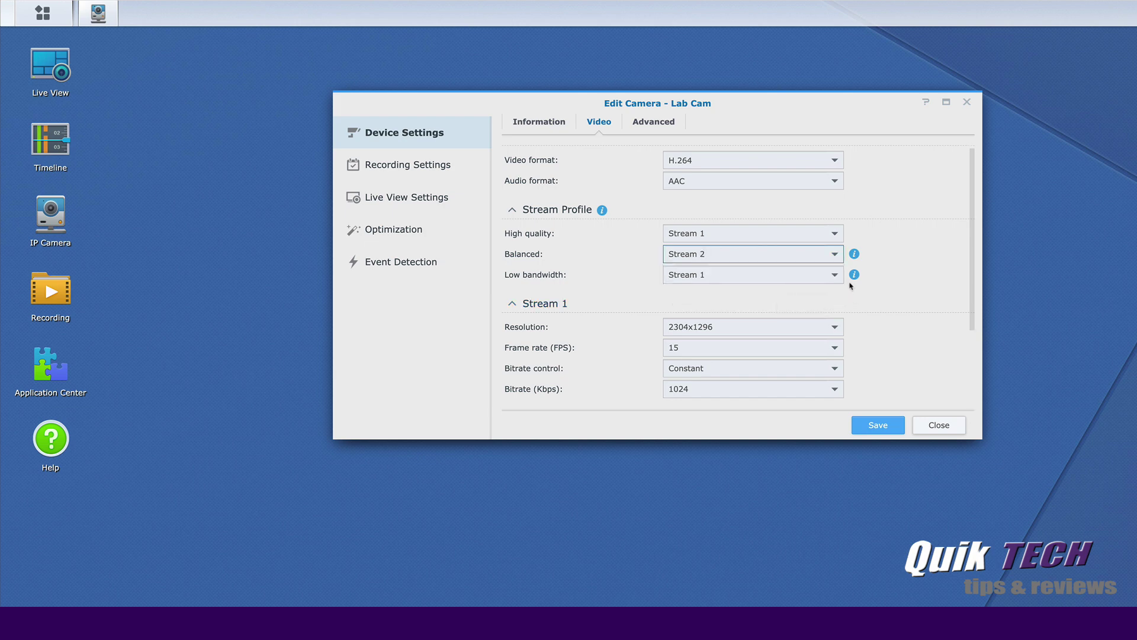
{"action": "left_click", "coordinate": [835, 274]}
{"action": "left_click", "coordinate": [781, 313]}
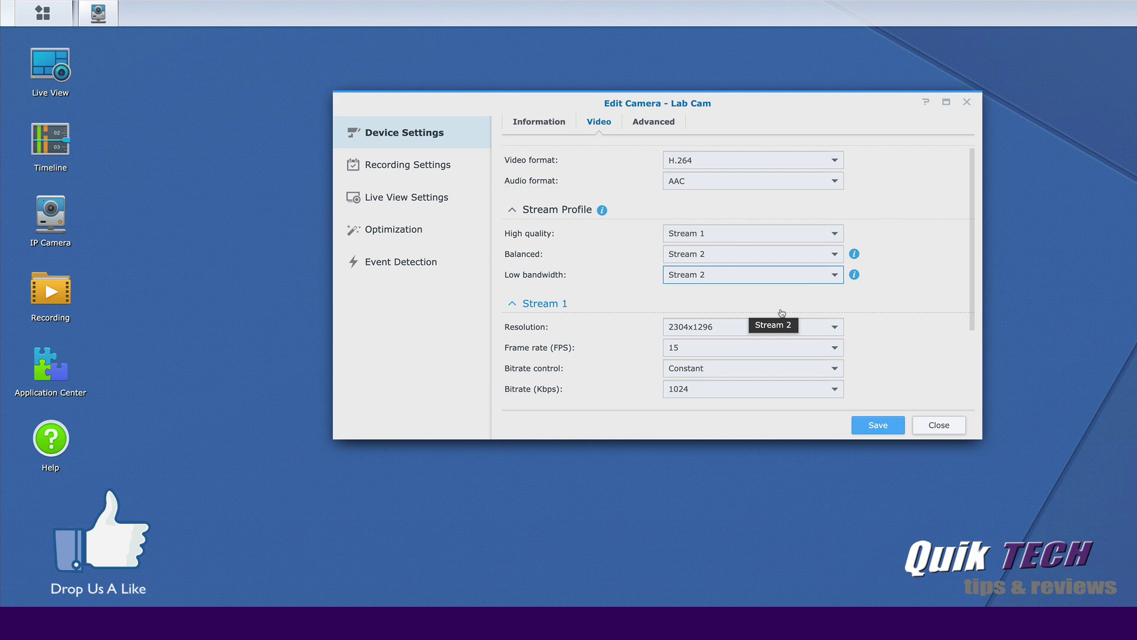
{"action": "mouse_move", "coordinate": [854, 255]}
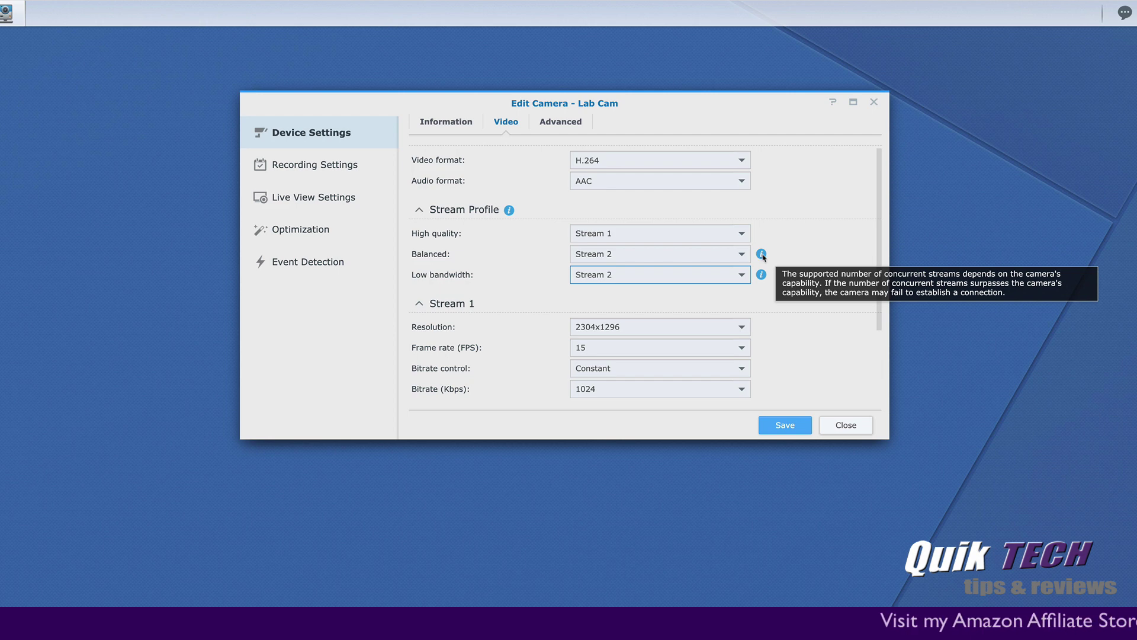
{"action": "left_click", "coordinate": [751, 300]}
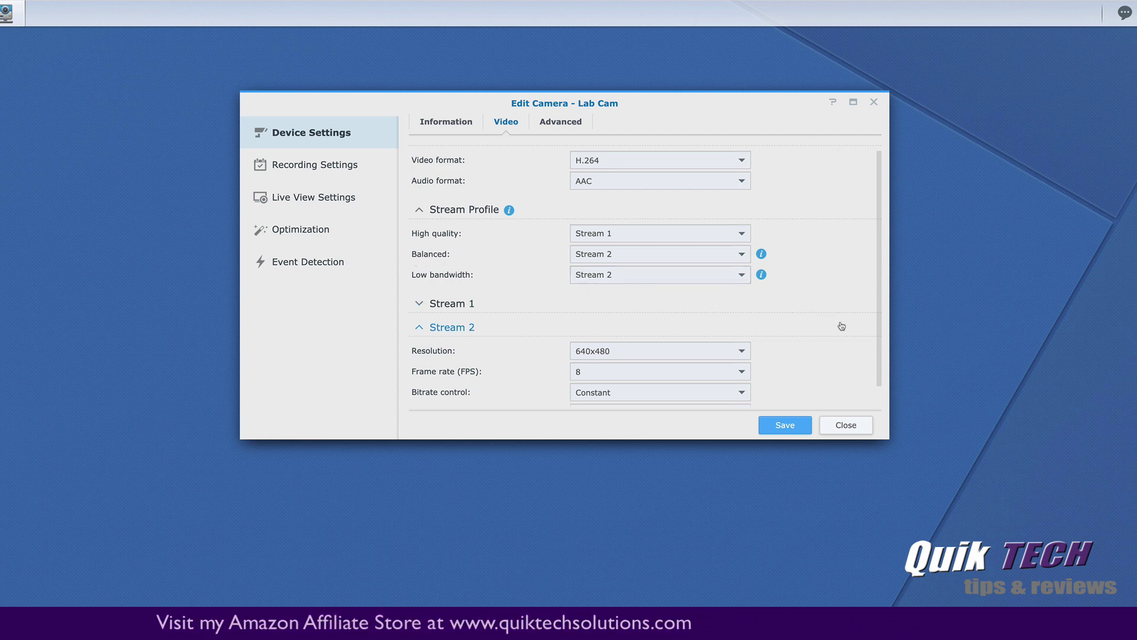
{"action": "scroll", "coordinate": [841, 325], "scroll_direction": "down", "scroll_amount": 1}
{"action": "scroll", "coordinate": [841, 323], "scroll_direction": "up", "scroll_amount": 2}
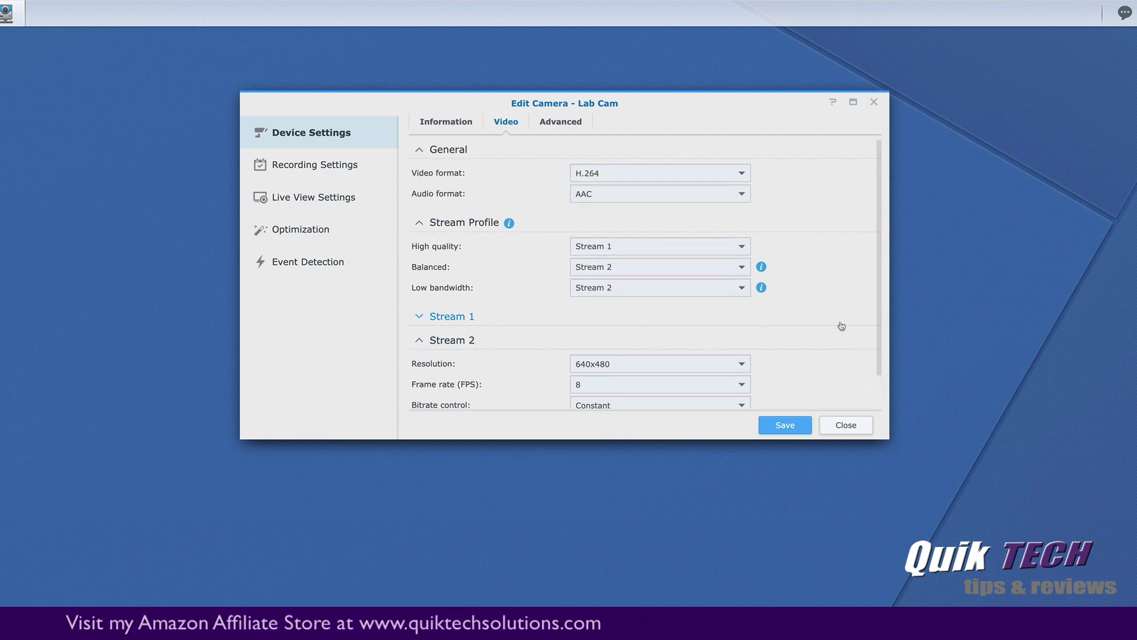
{"action": "left_click", "coordinate": [419, 318]}
{"action": "scroll", "coordinate": [794, 349], "scroll_direction": "down", "scroll_amount": 3}
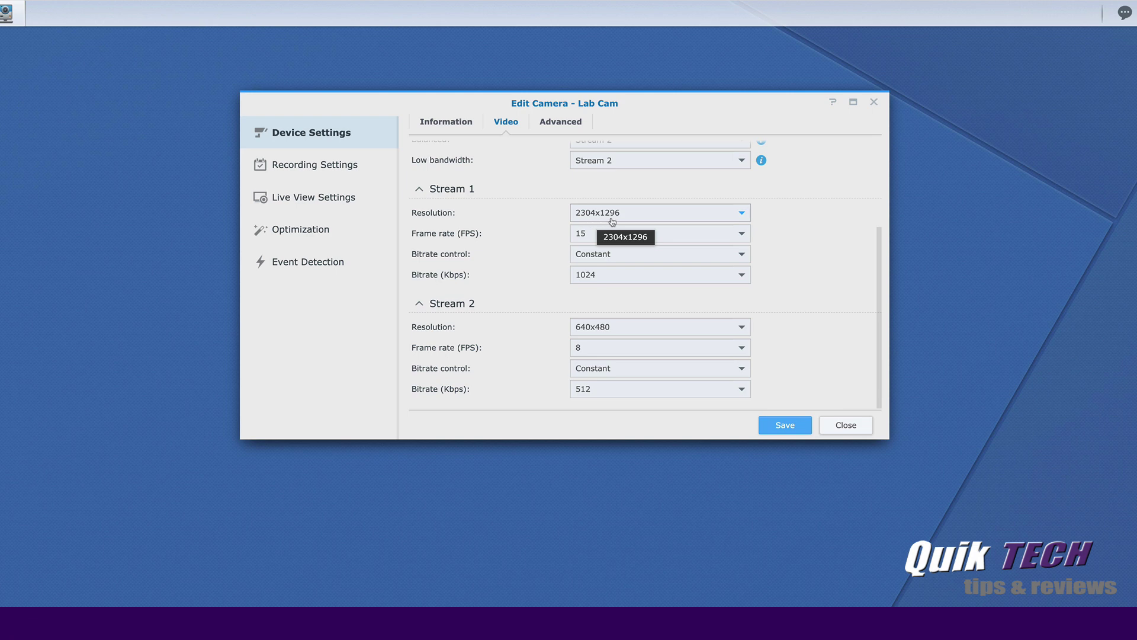
{"action": "left_click", "coordinate": [744, 213]}
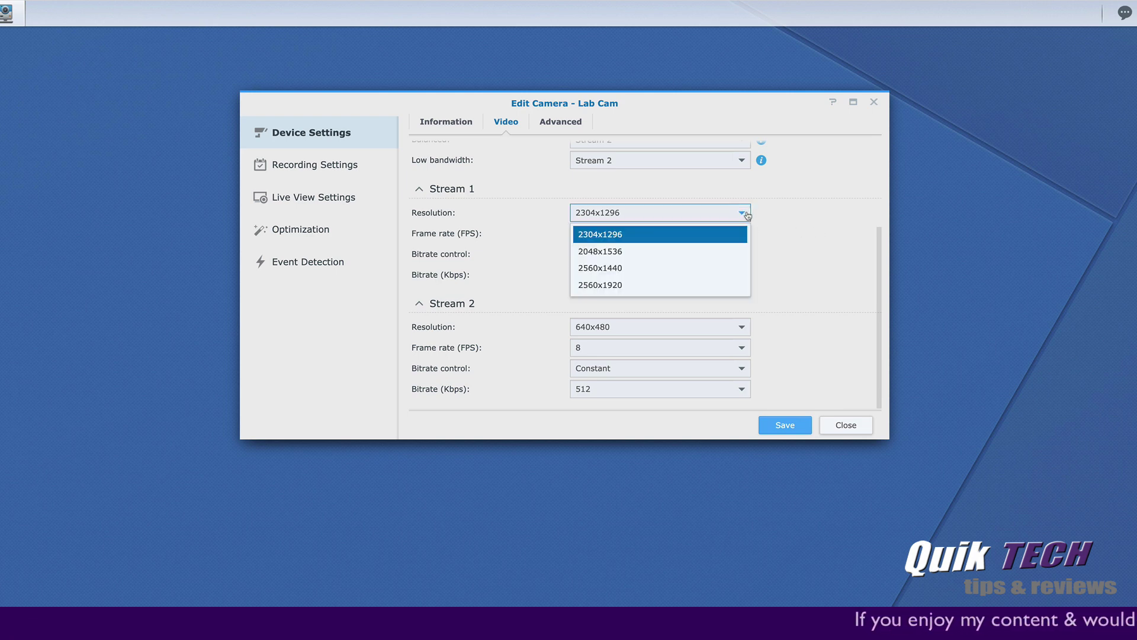
{"action": "left_click", "coordinate": [788, 215]}
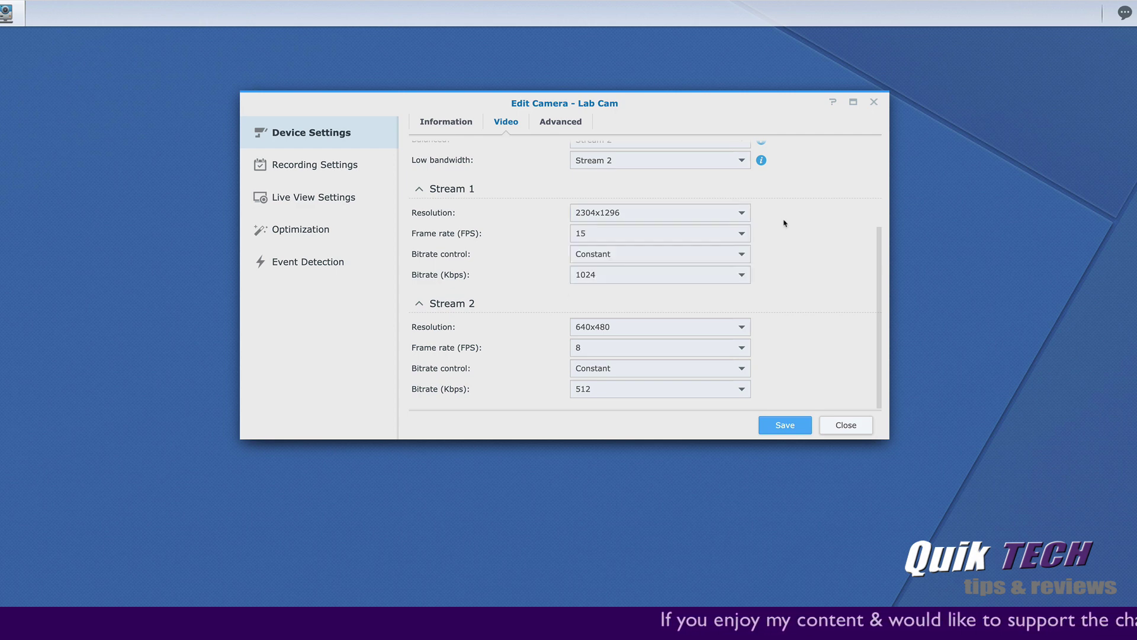
{"action": "left_click", "coordinate": [744, 215]}
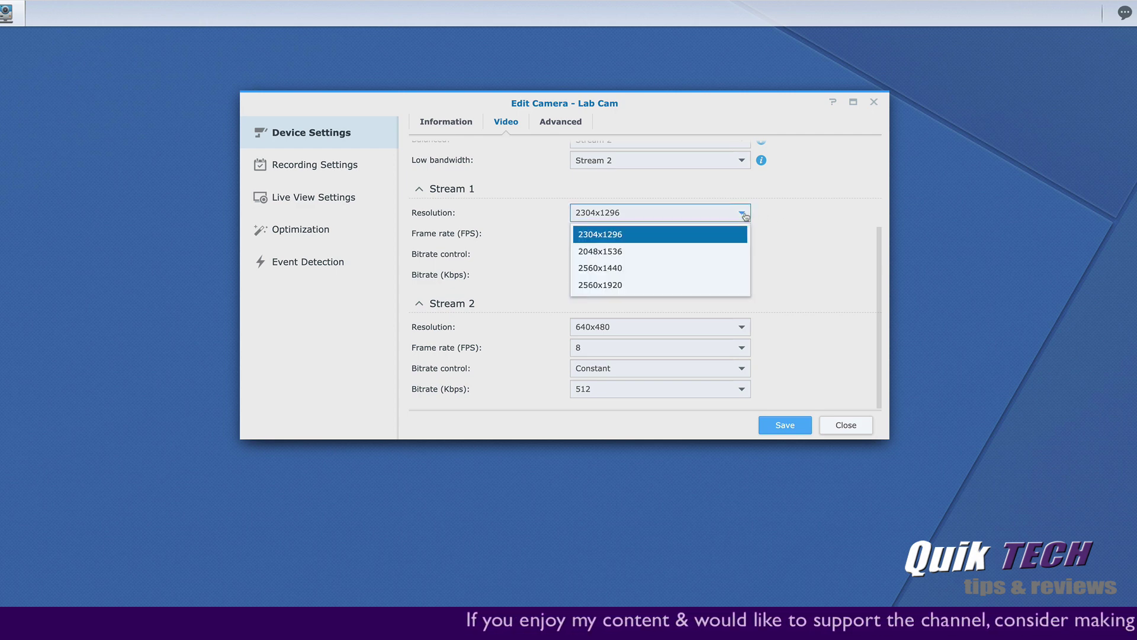
{"action": "left_click", "coordinate": [771, 216]}
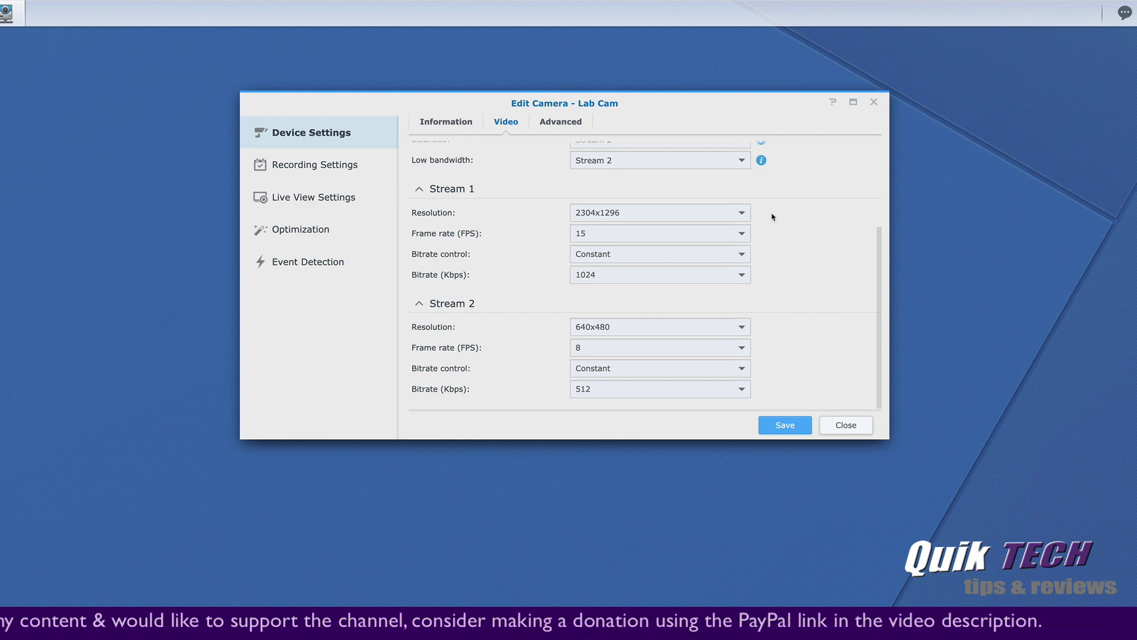
{"action": "scroll", "coordinate": [771, 217], "scroll_direction": "up", "scroll_amount": 2}
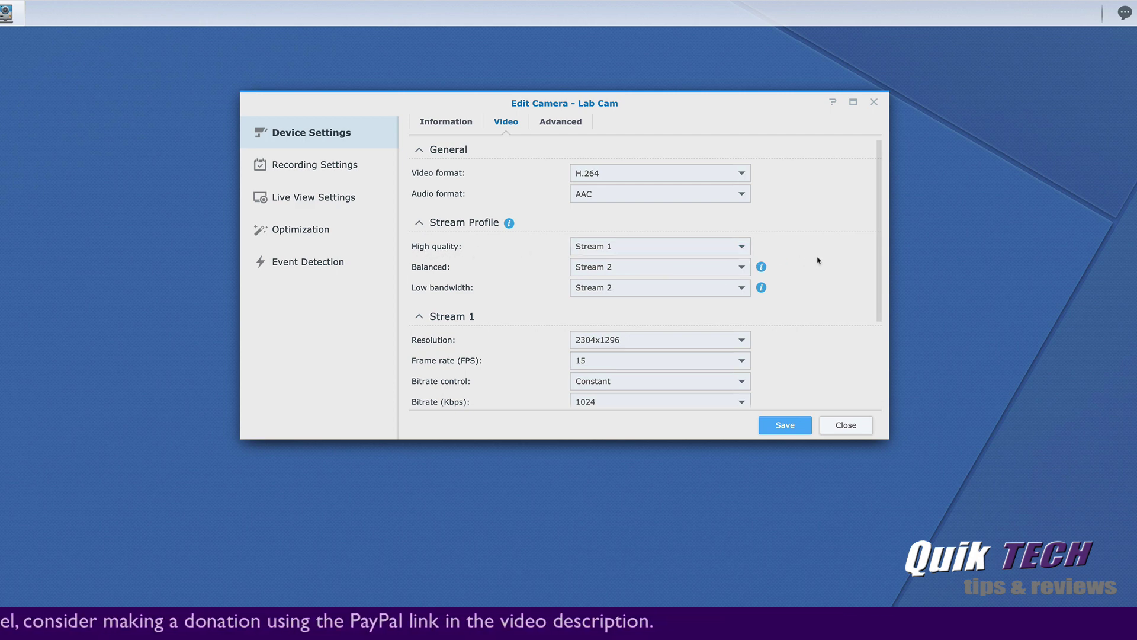
{"action": "scroll", "coordinate": [818, 258], "scroll_direction": "down", "scroll_amount": 2}
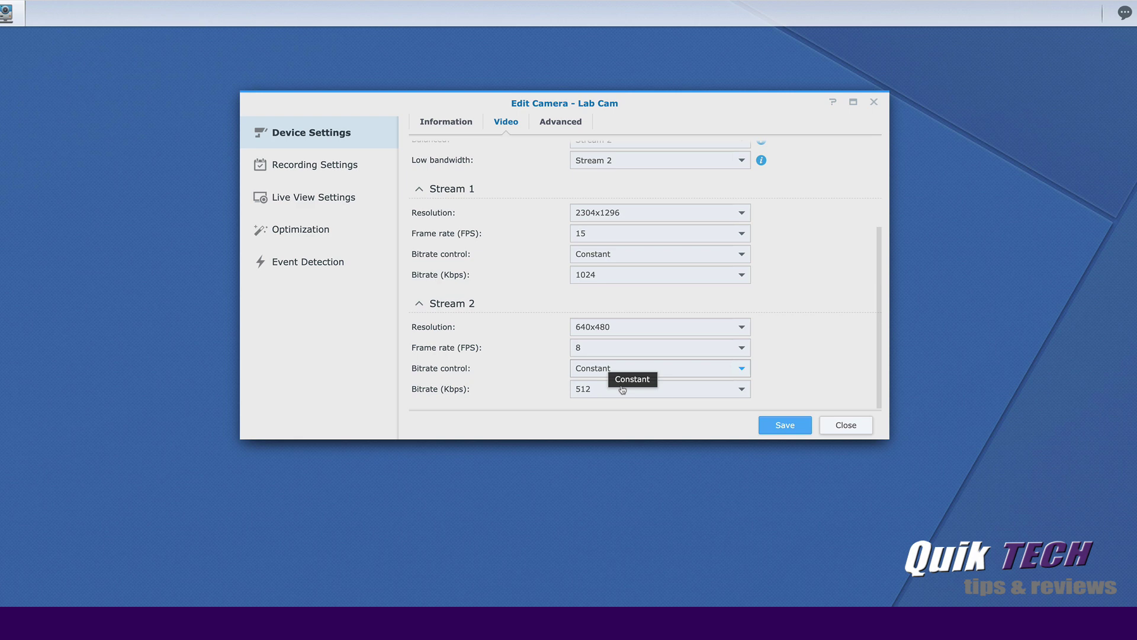
{"action": "scroll", "coordinate": [806, 316], "scroll_direction": "up", "scroll_amount": 3}
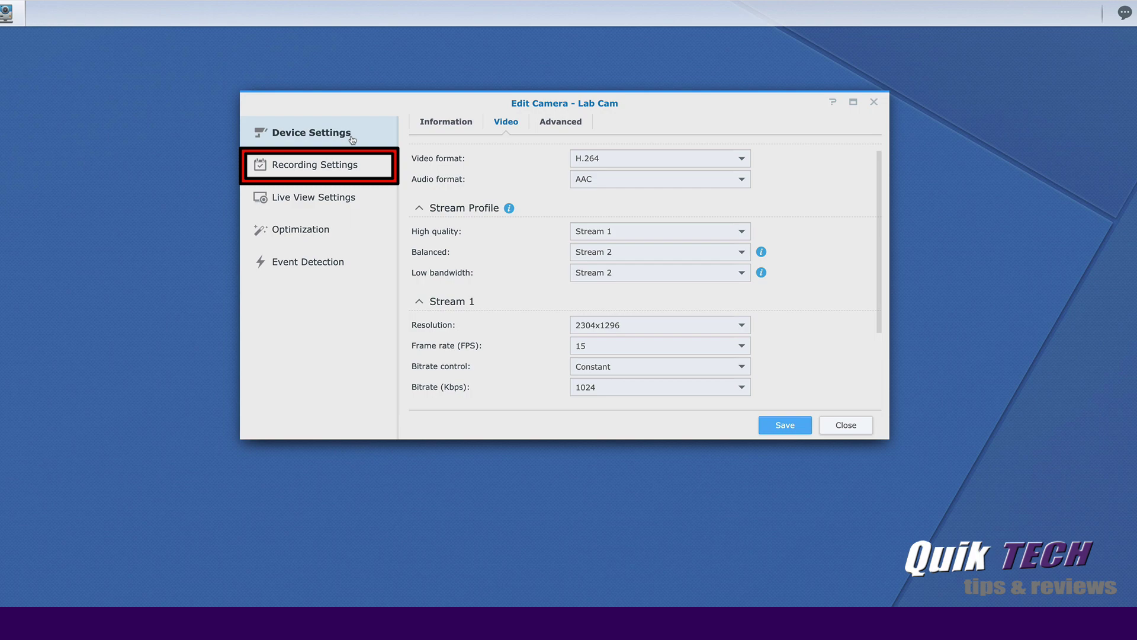
Switch to Lab Cam's Recording Settings page.
{"action": "left_click", "coordinate": [312, 169]}
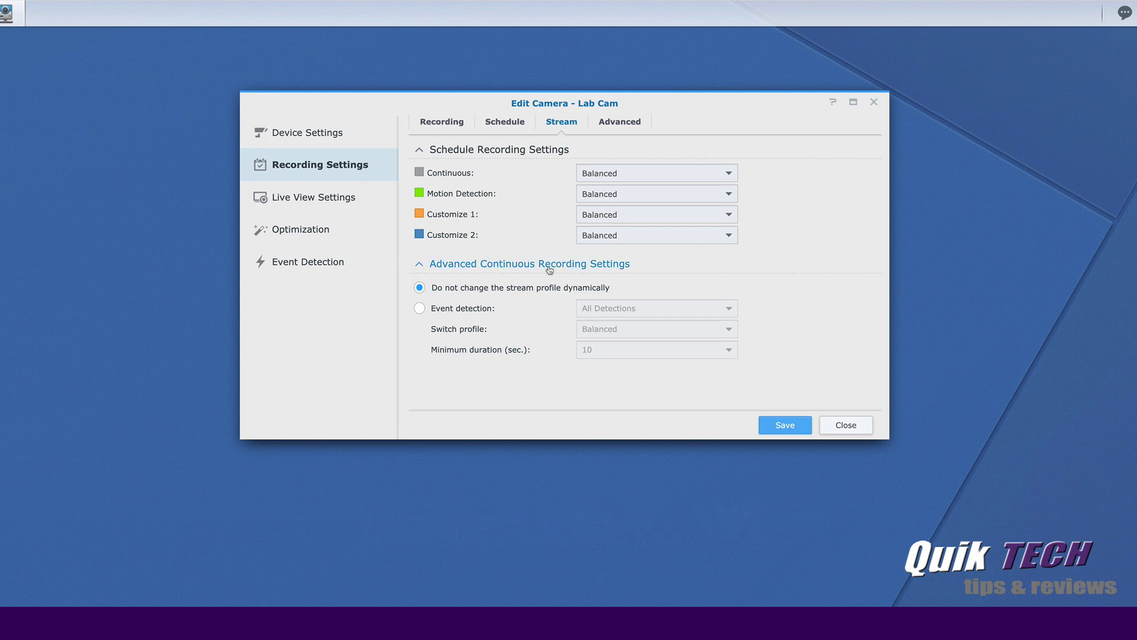
Set continuous recording to switch to High quality on event detection, then save.
{"action": "left_click", "coordinate": [420, 309]}
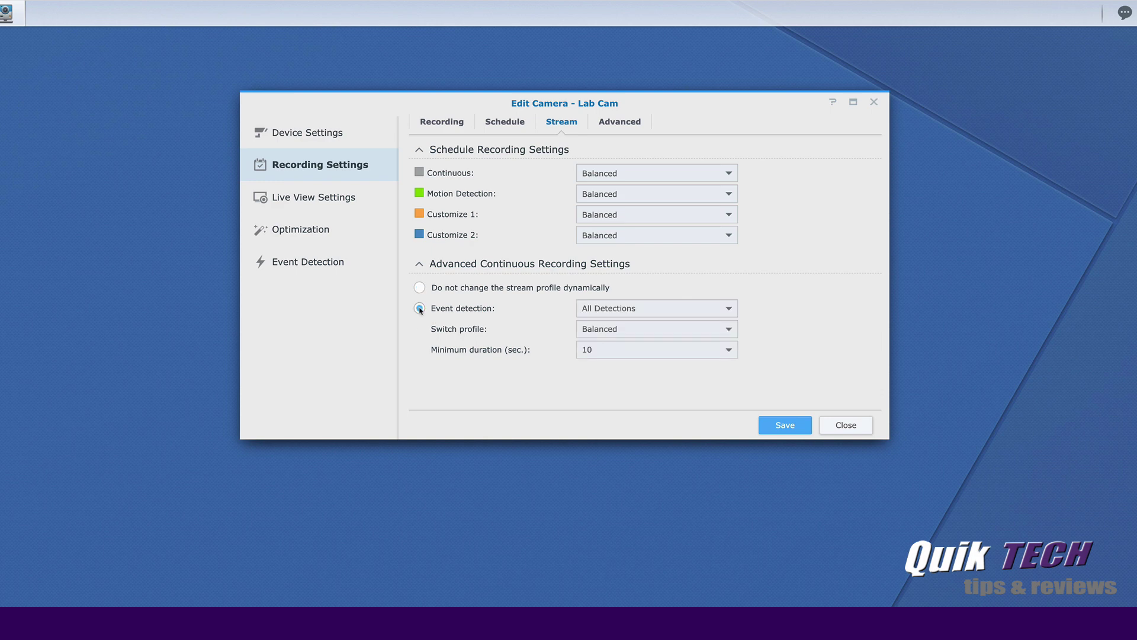
{"action": "left_click", "coordinate": [729, 309]}
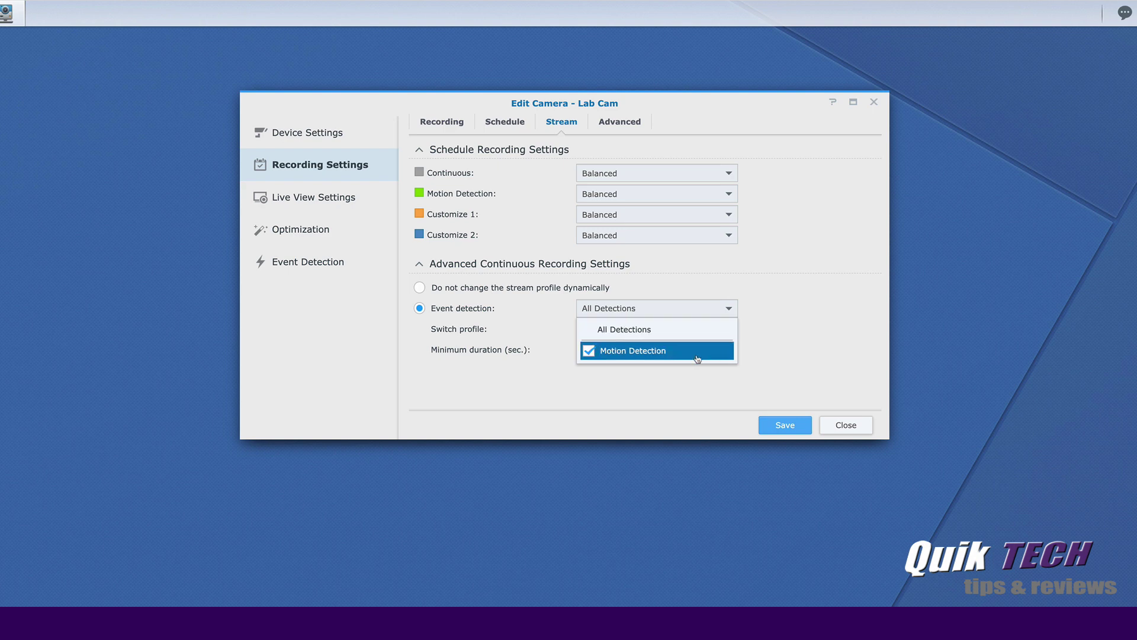
{"action": "left_click", "coordinate": [797, 352]}
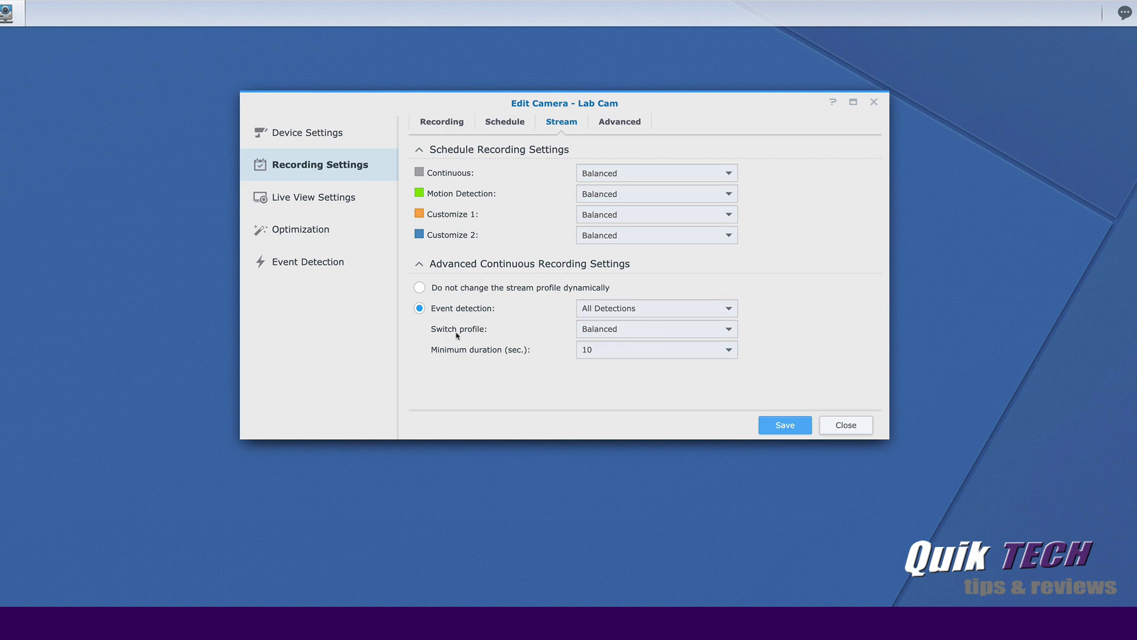
{"action": "left_click", "coordinate": [728, 329]}
{"action": "left_click", "coordinate": [627, 354]}
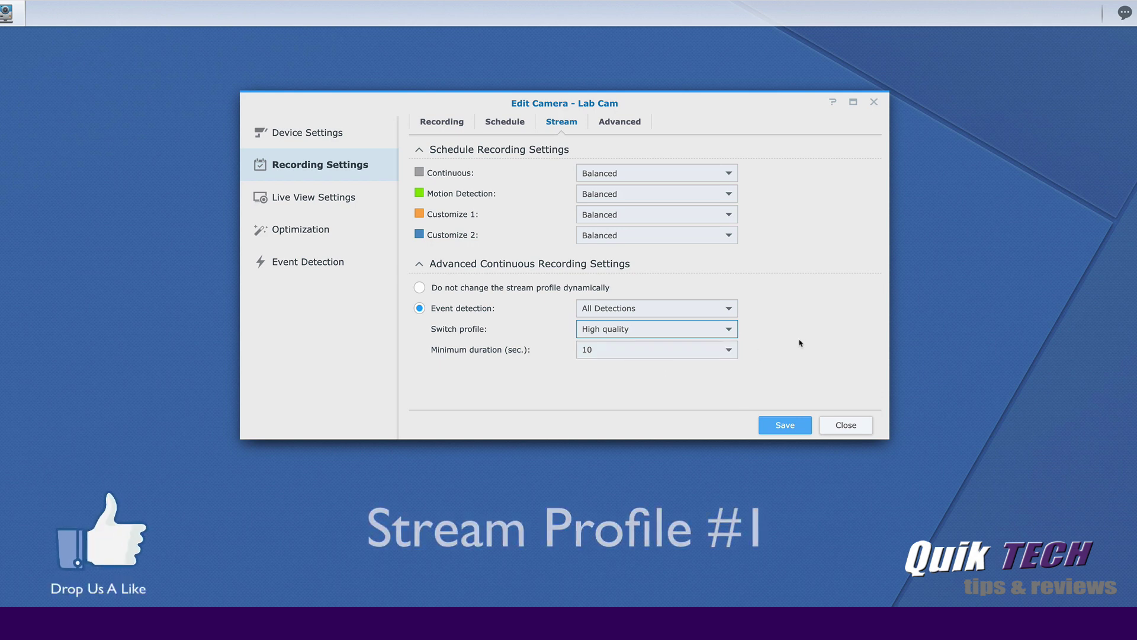
{"action": "left_click", "coordinate": [783, 426]}
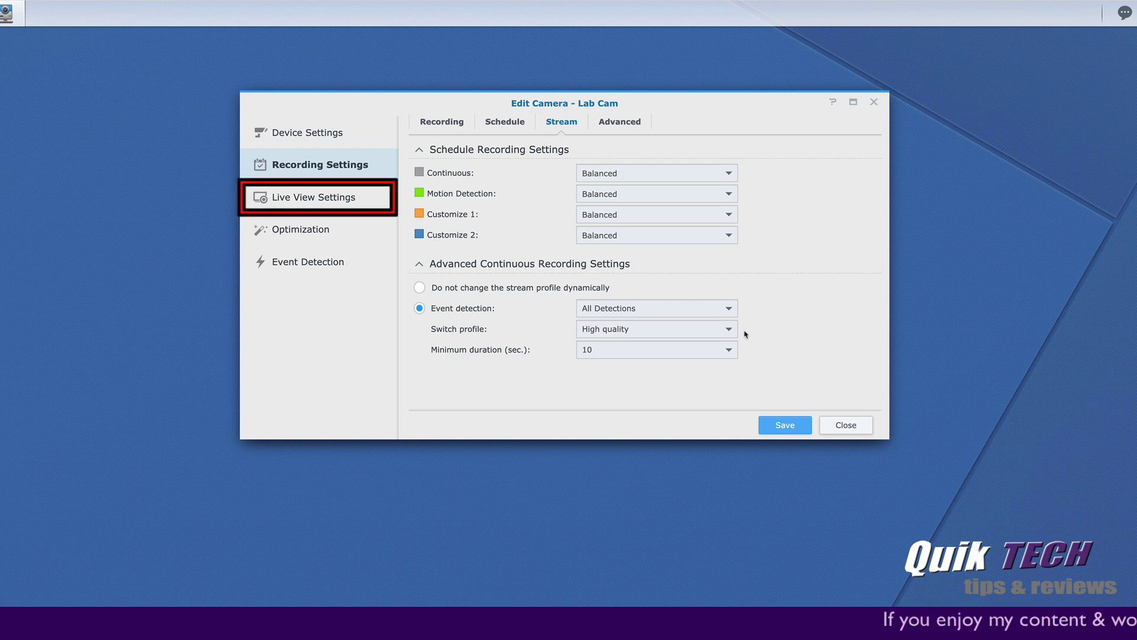
Set Lab Cam's live view to auto-adjust its stream profile to display size and save.
{"action": "left_click", "coordinate": [305, 201]}
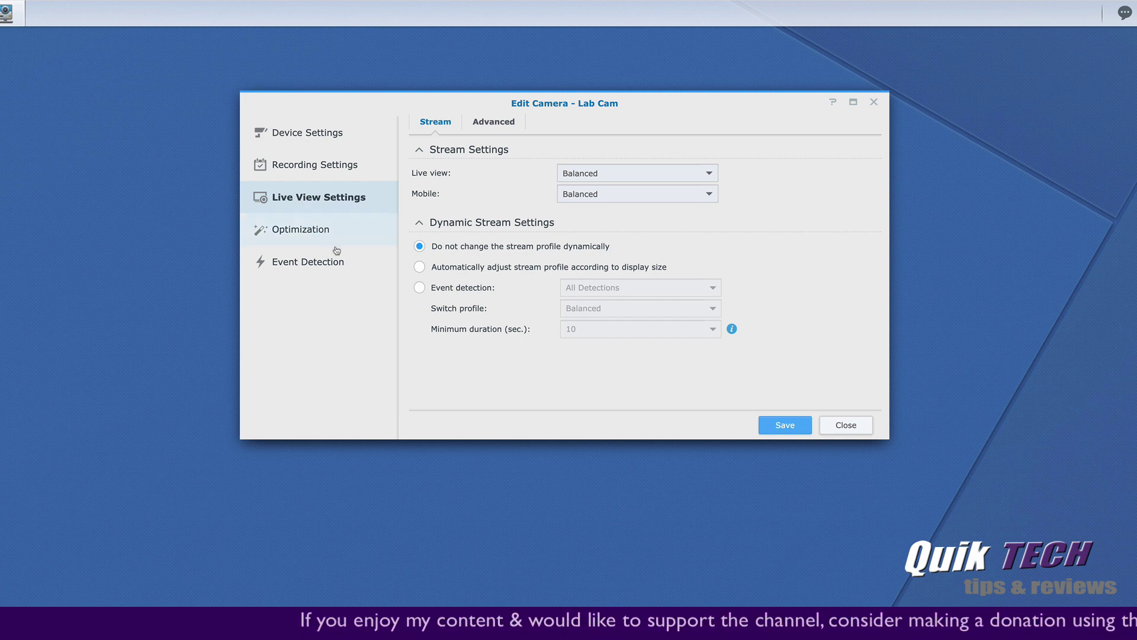
{"action": "left_click", "coordinate": [420, 267]}
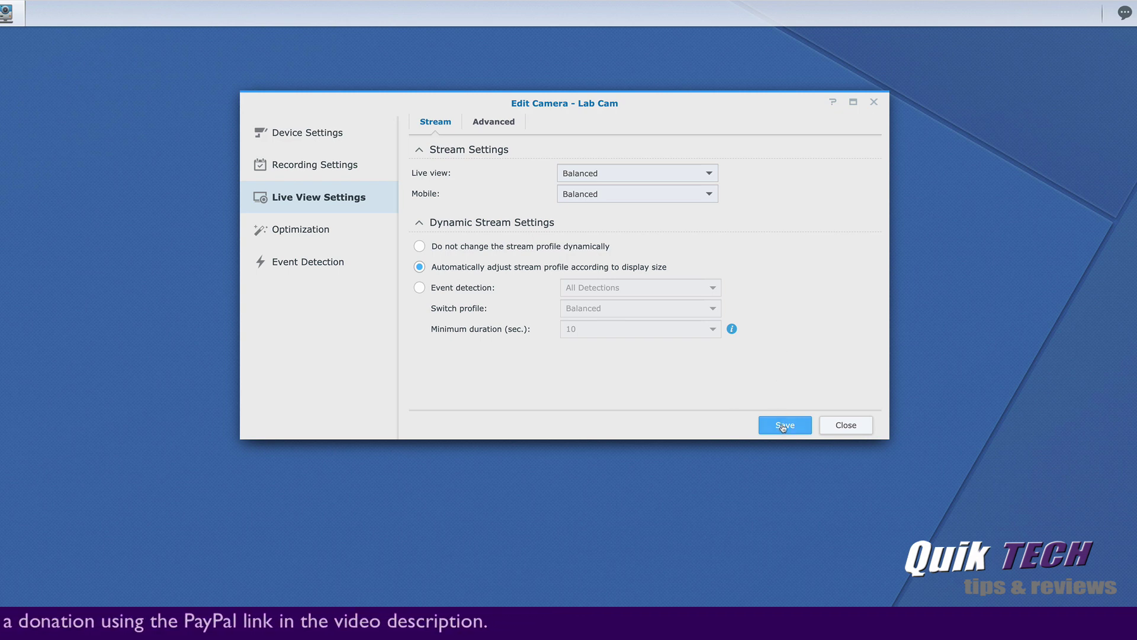
{"action": "left_click", "coordinate": [783, 426]}
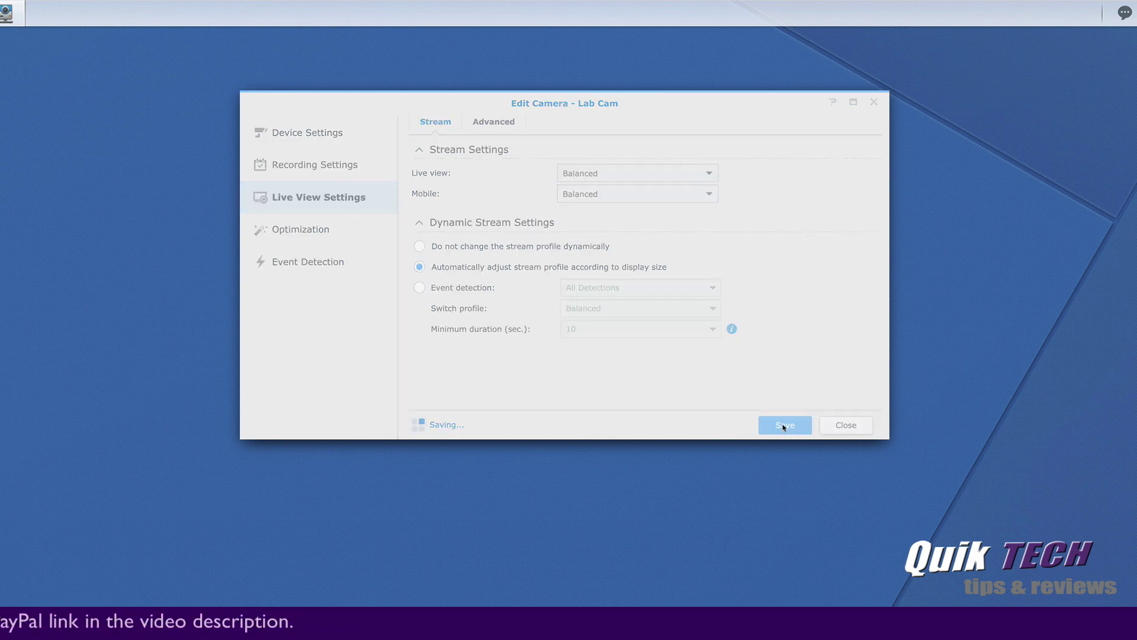